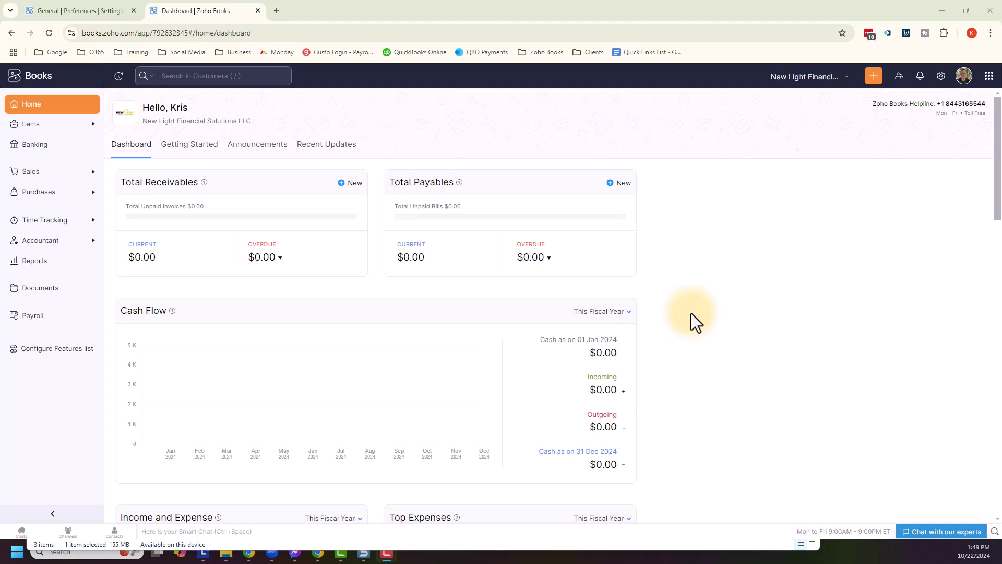
Step: Open the All Invoices list from the Sales section of the sidebar
click(66, 174)
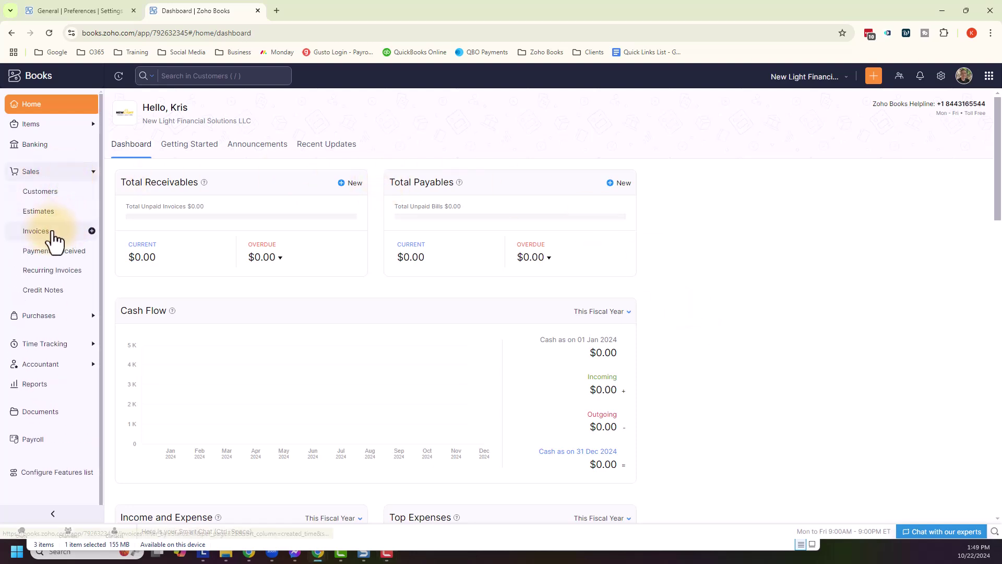
click(55, 240)
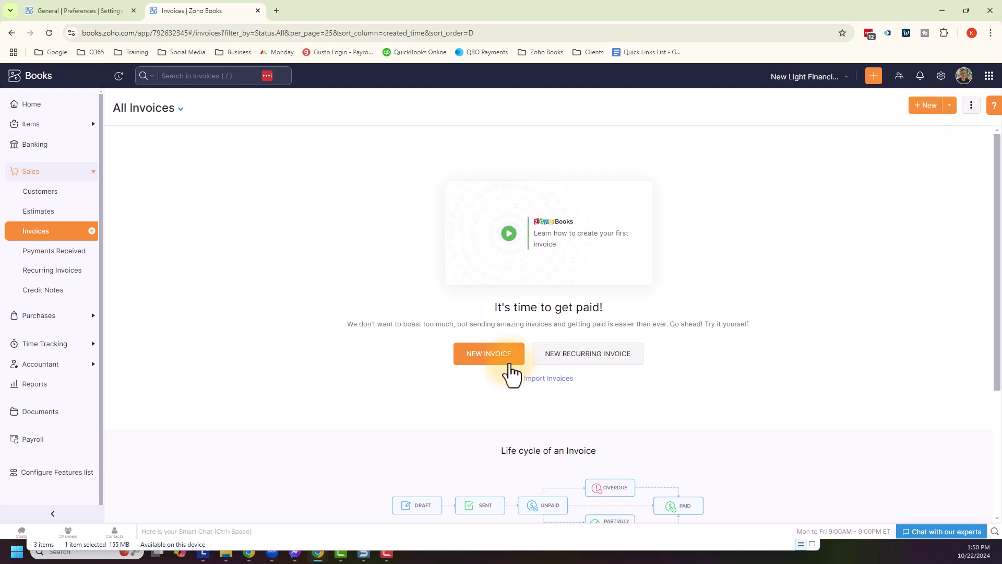
Step: Create a new invoice with New Light Financial Solutions as the customer
click(509, 361)
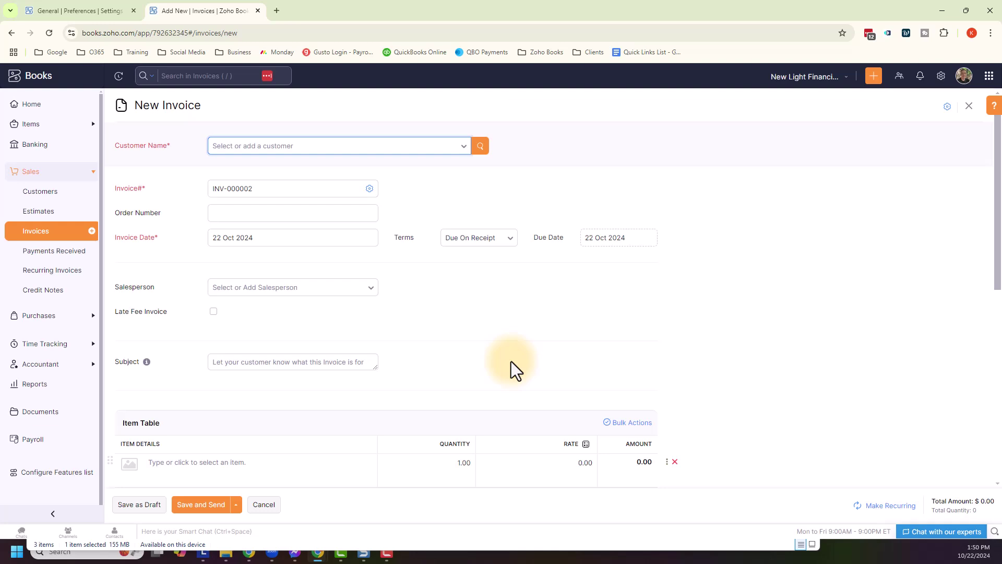
click(407, 149)
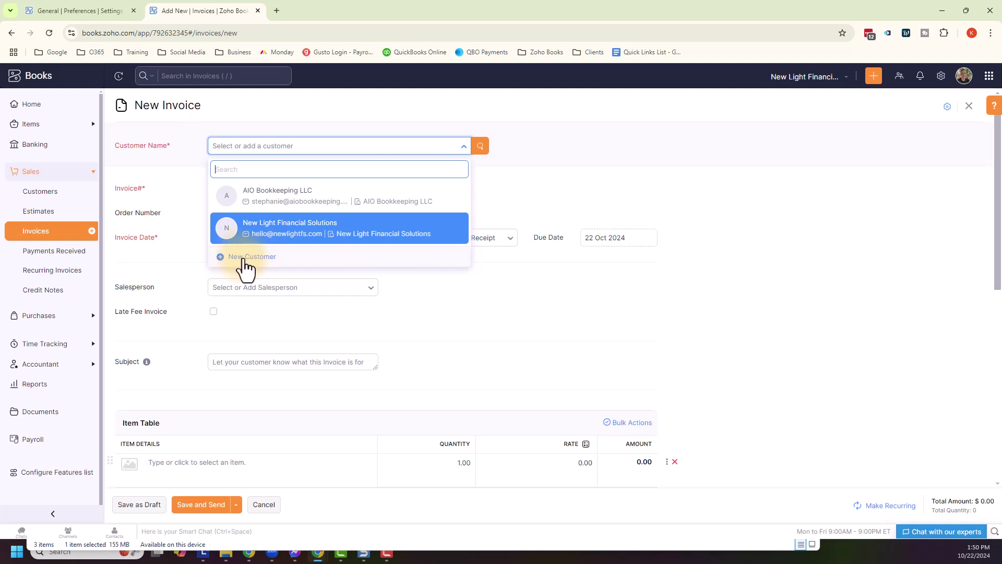
click(292, 236)
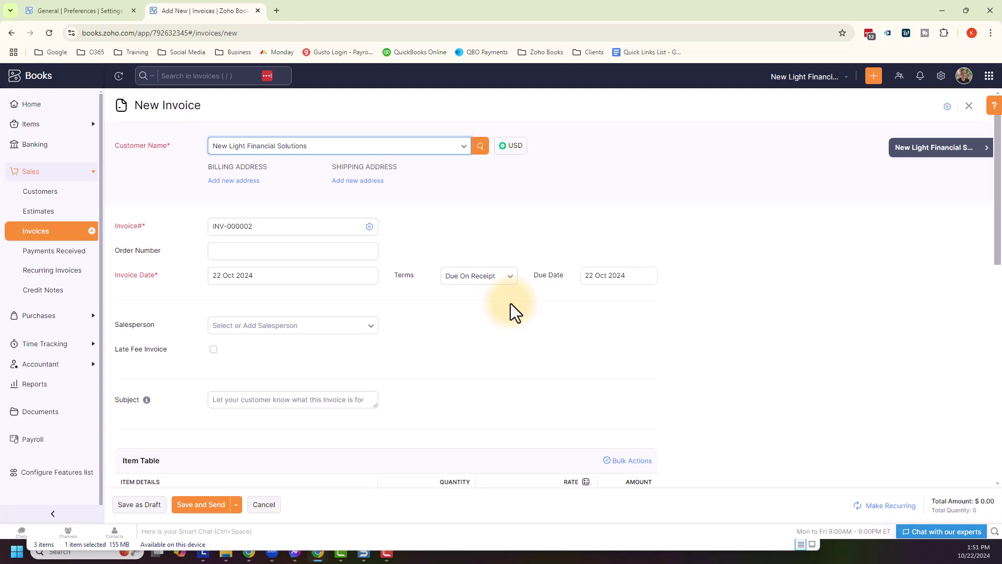
click(316, 225)
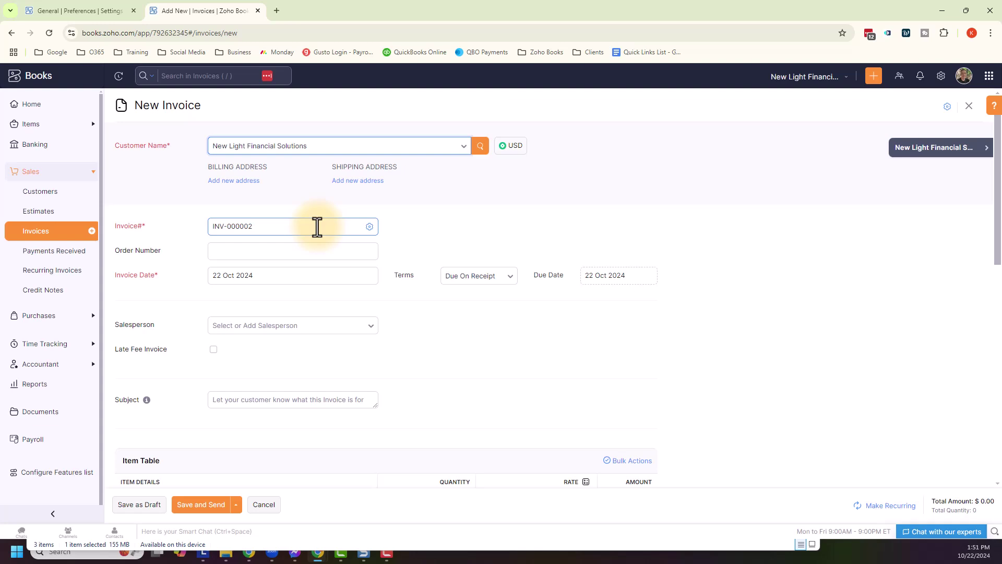
click(320, 247)
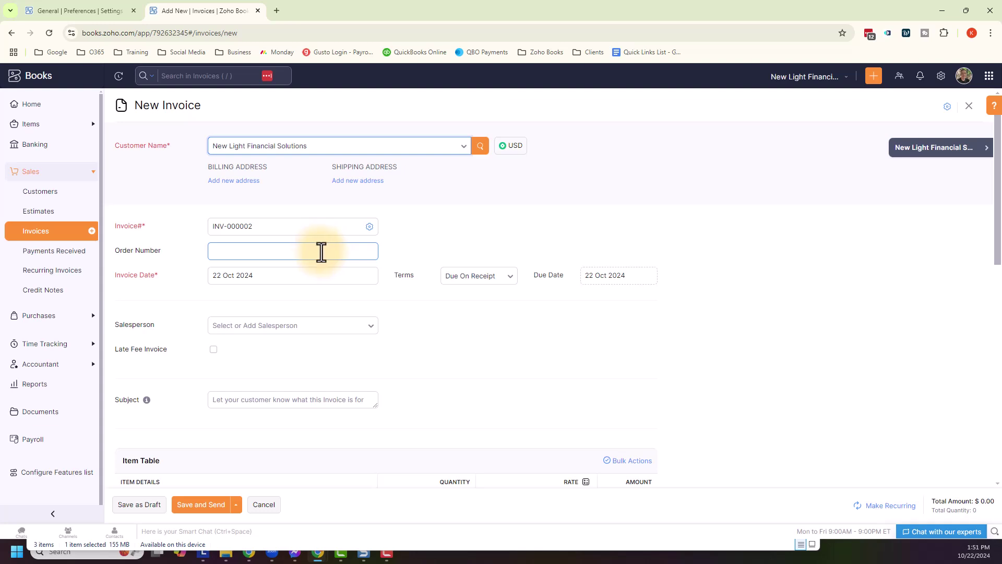
click(320, 270)
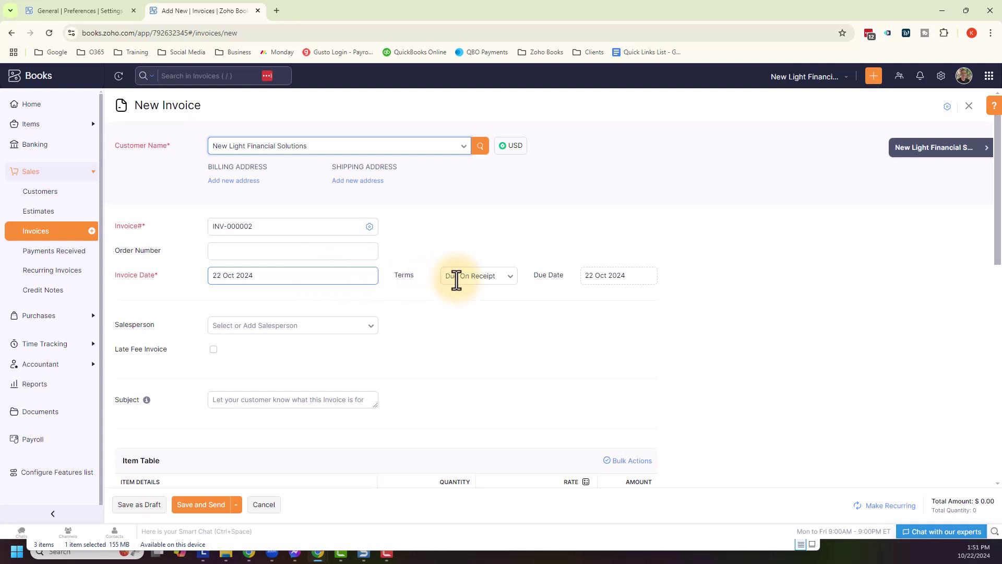
Step: Change the payment terms from Net 15 to Custom, with due date 08 Nov 2024
click(509, 282)
click(510, 282)
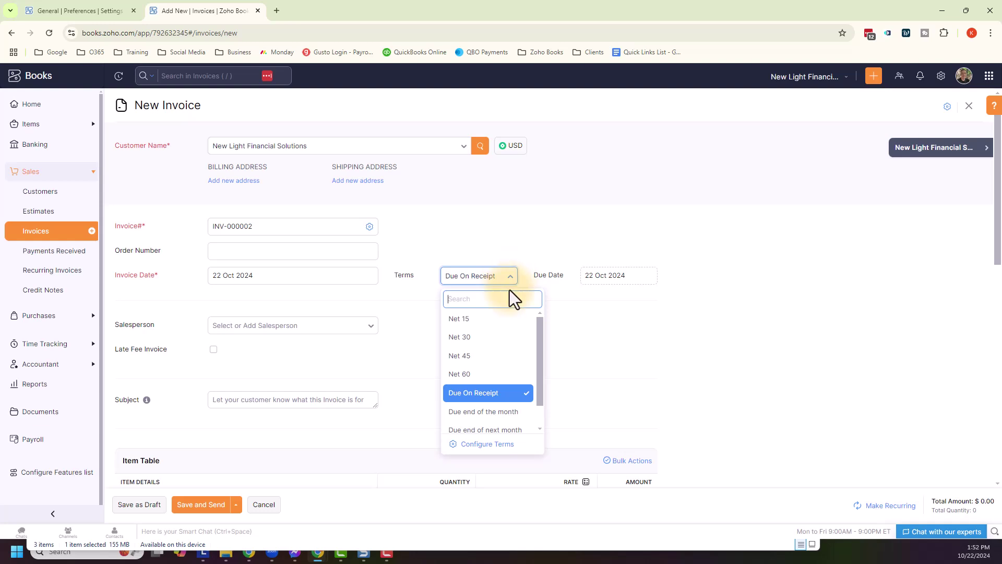
click(500, 319)
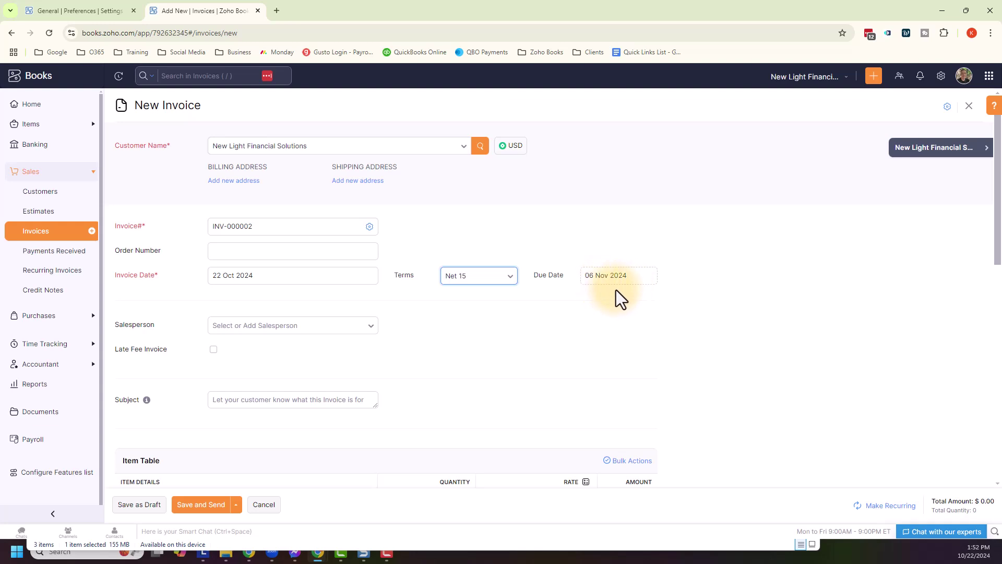
click(510, 277)
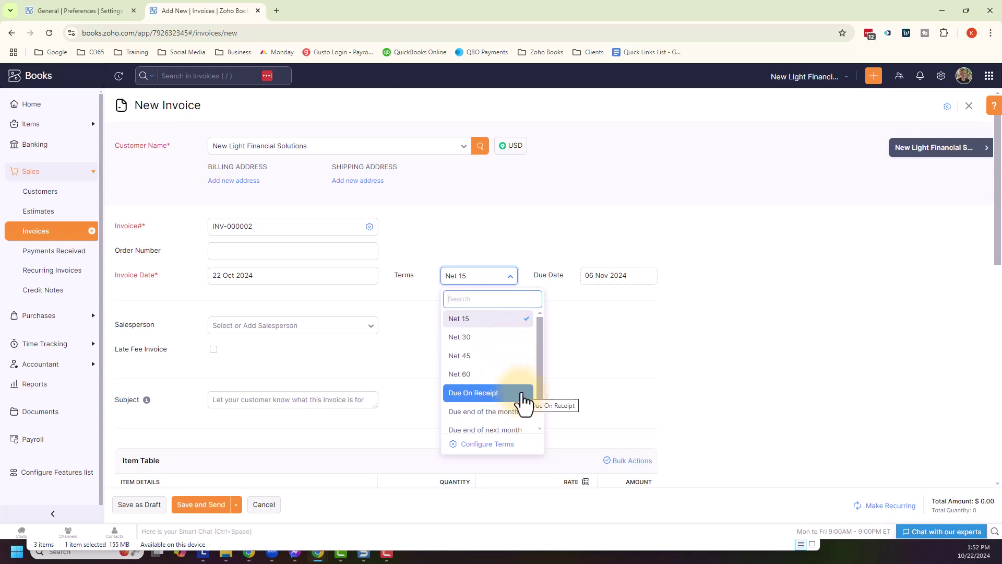
scroll(519, 403, down, 1)
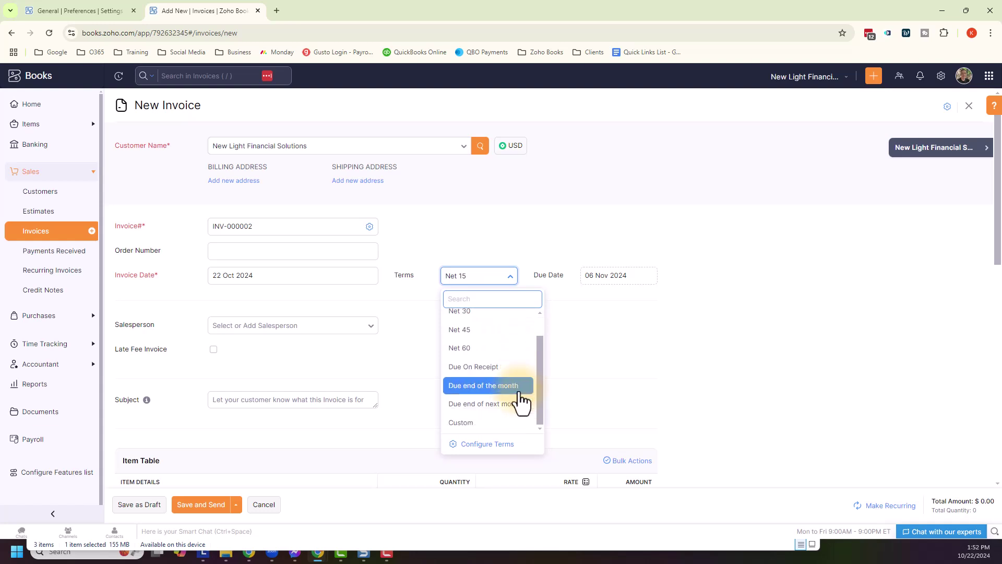
click(502, 423)
click(624, 277)
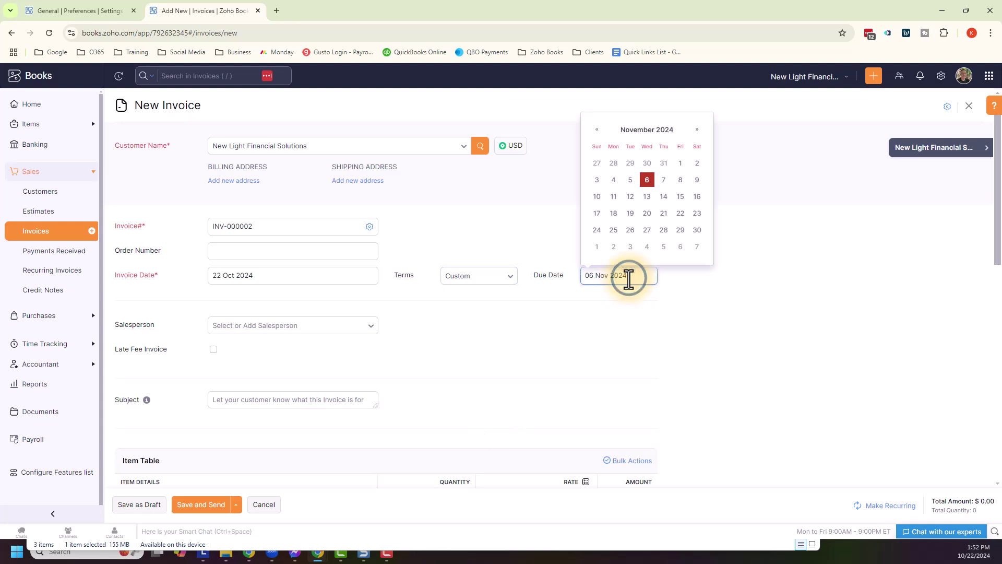
click(681, 180)
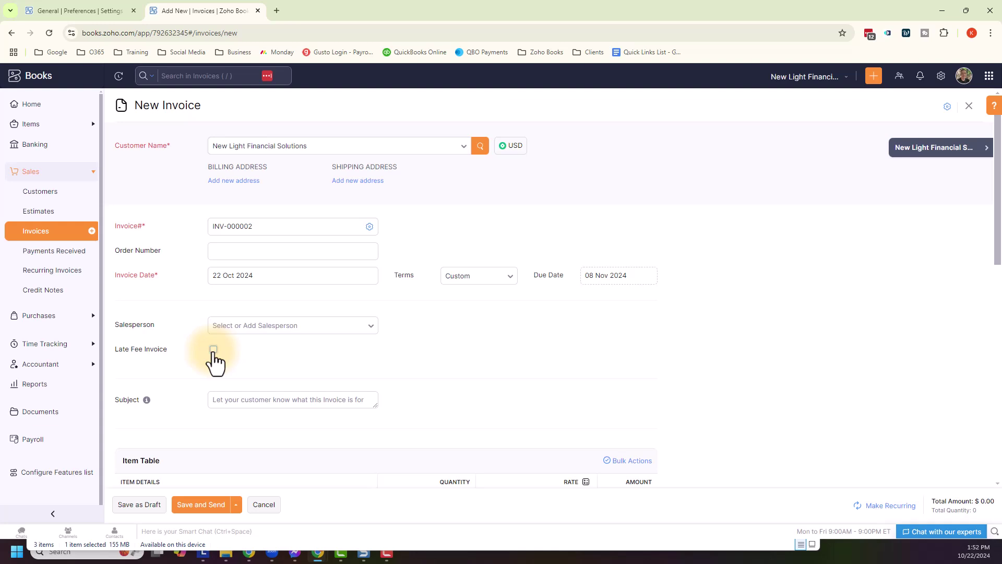
Step: Enter 'Monthly consulting invoice' as the invoice subject, then scroll to the item table
click(348, 400)
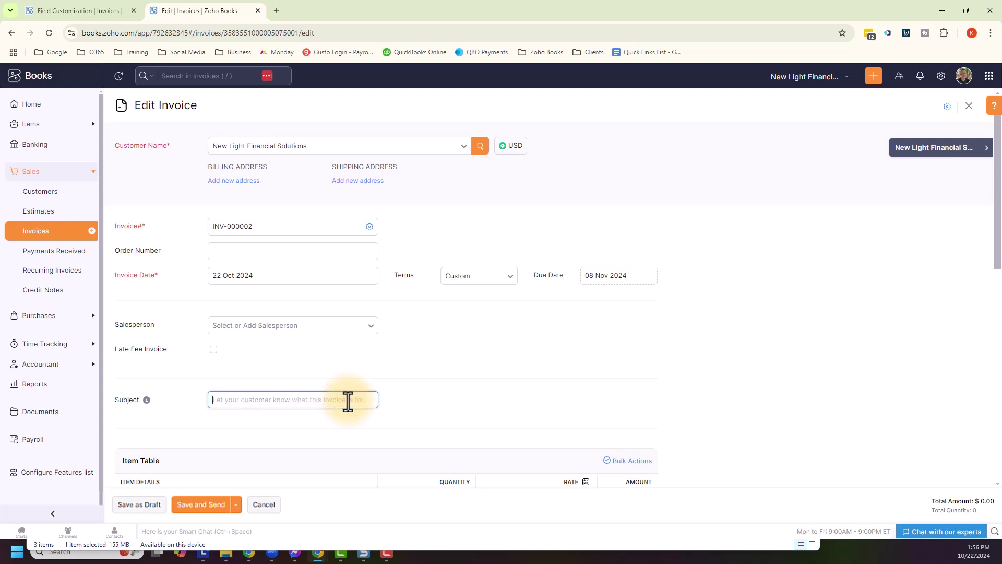
text(Monthly consulting invoice)
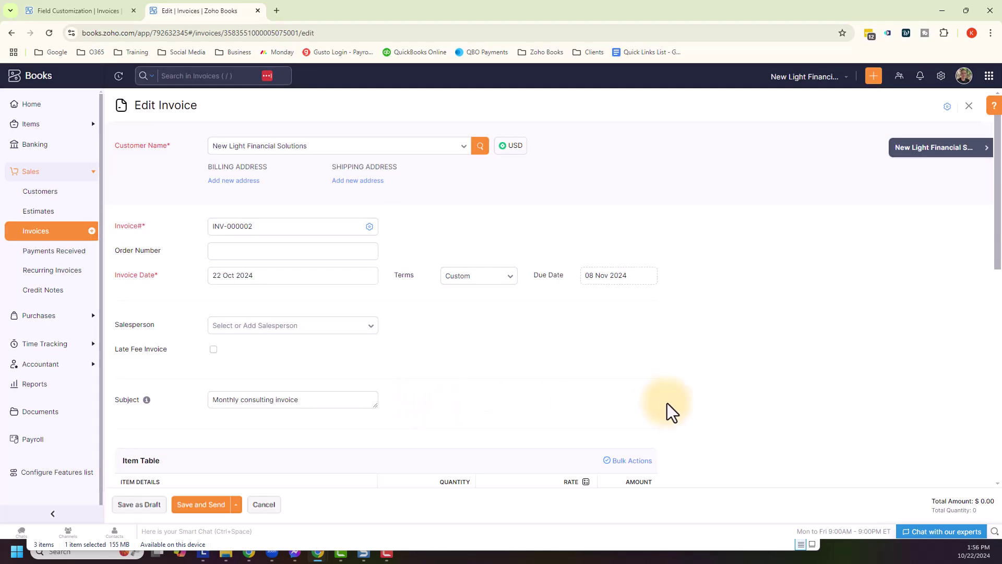
drag(995, 205, 995, 359)
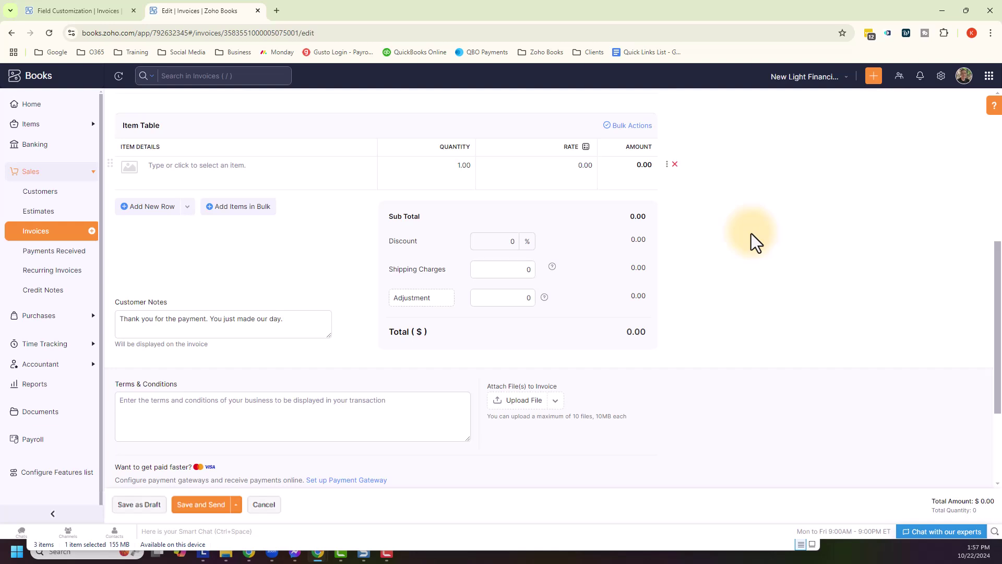
Step: Add a Consulting Services line with quantity 1.00 and rate 100
click(202, 167)
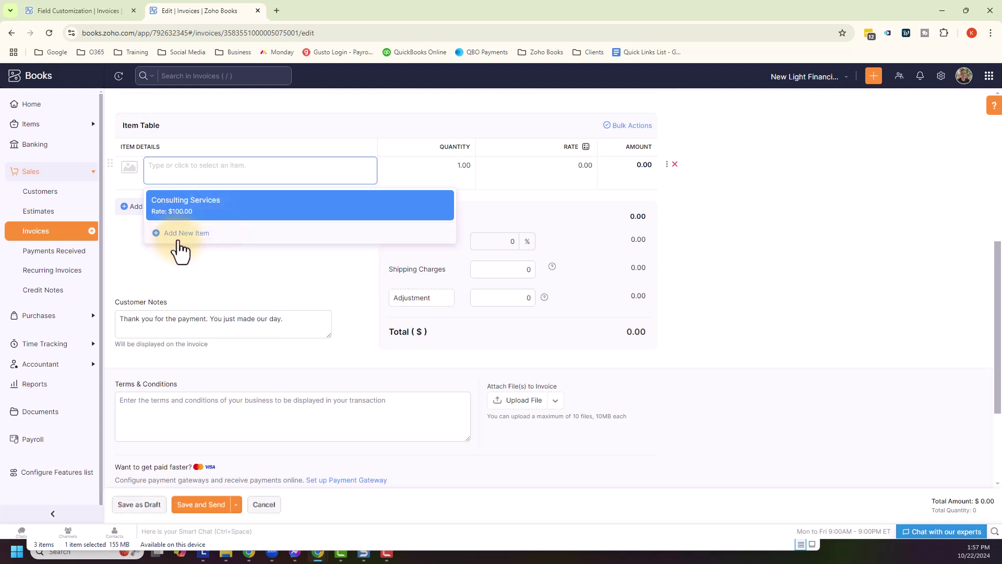
click(214, 207)
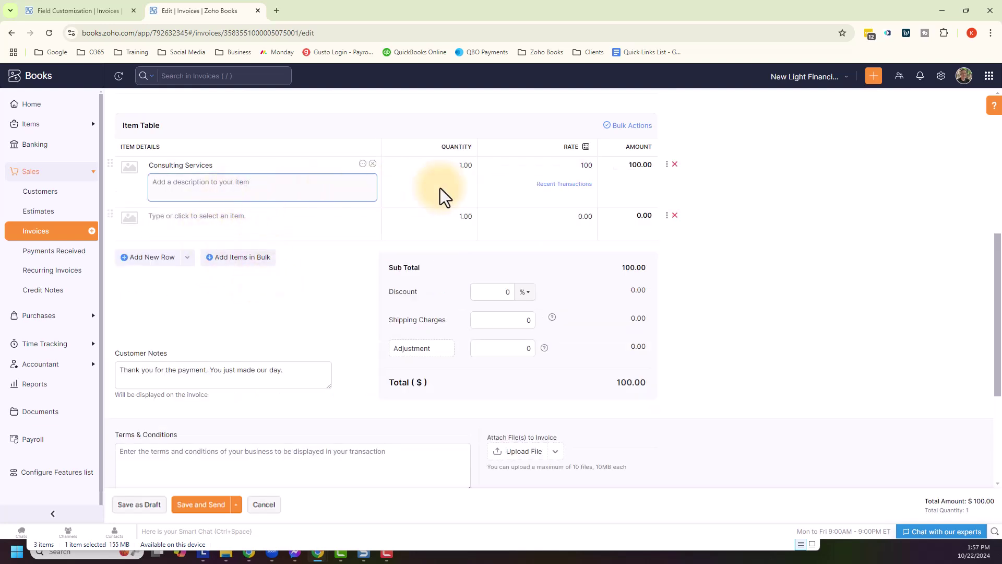
click(464, 167)
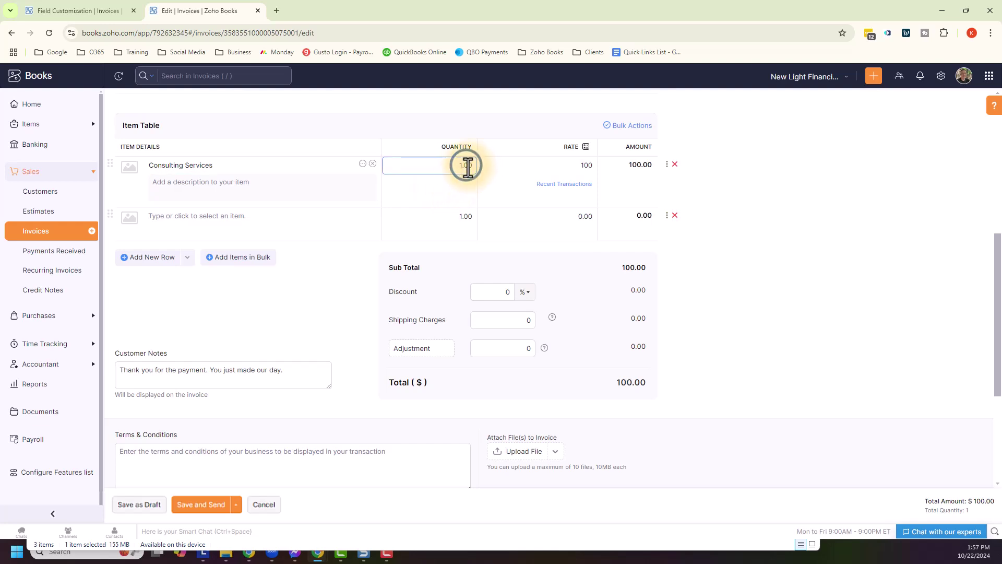
click(585, 165)
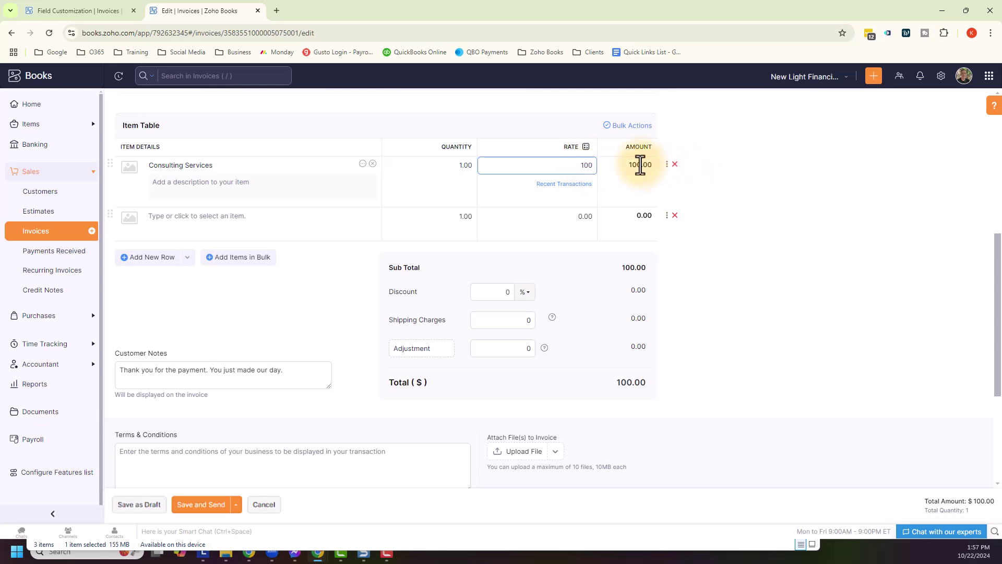
click(744, 167)
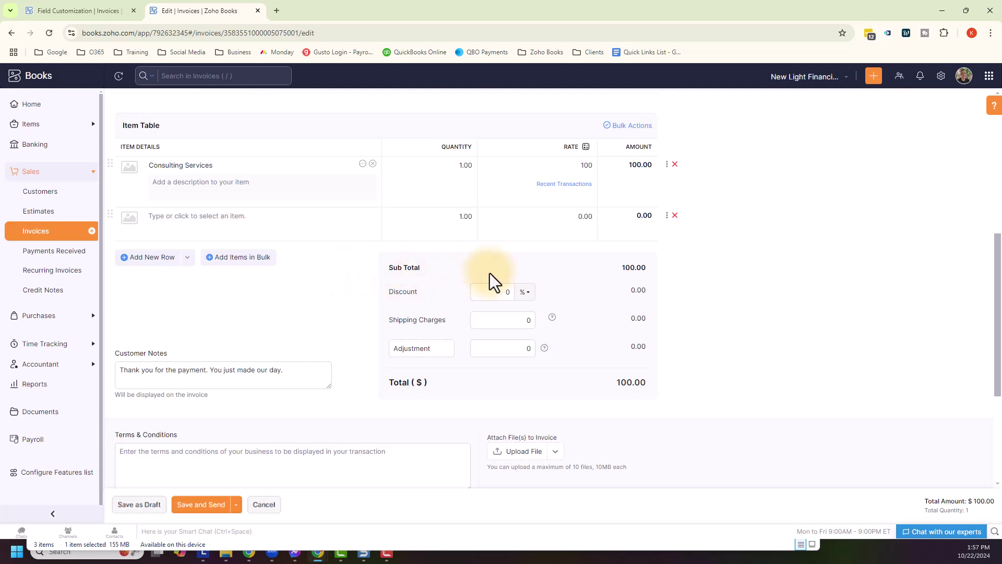
Step: Keep the discount unit in % and check the shipping charges field
click(490, 292)
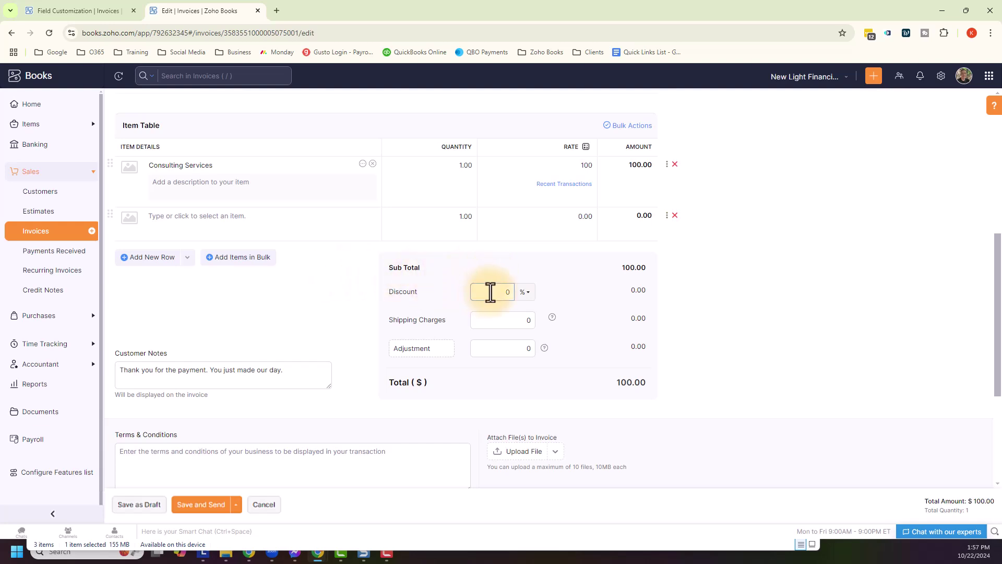
click(527, 292)
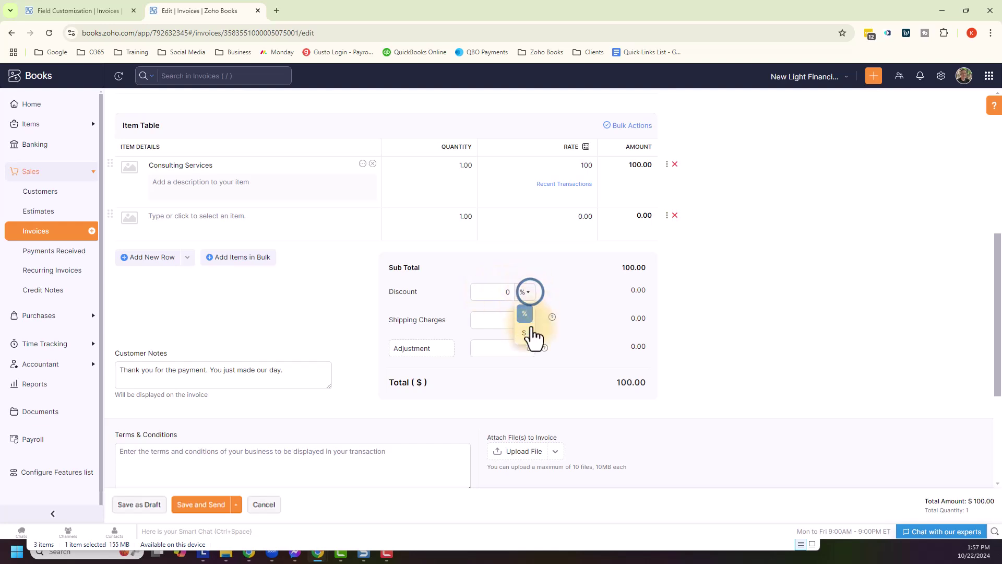
click(525, 273)
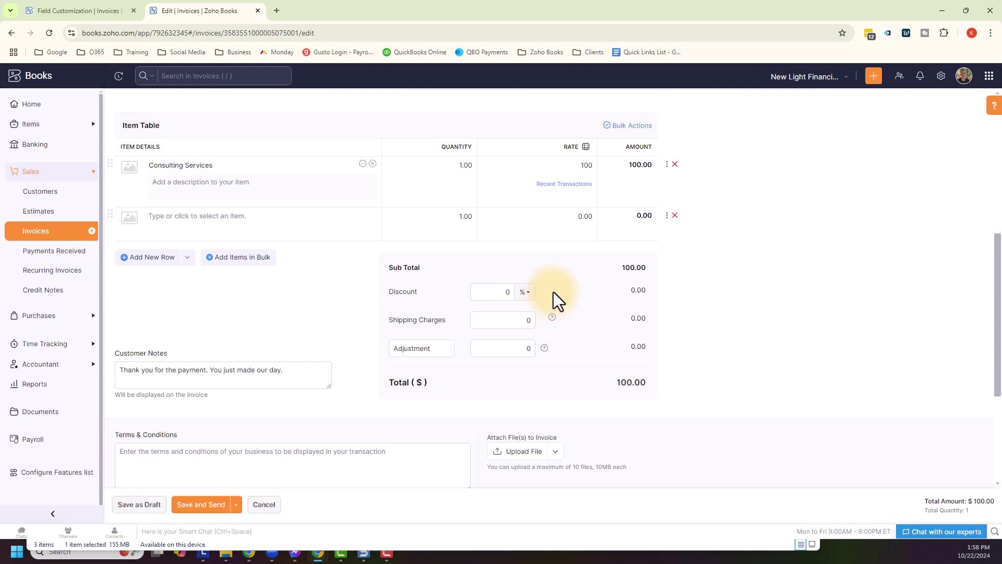
click(521, 320)
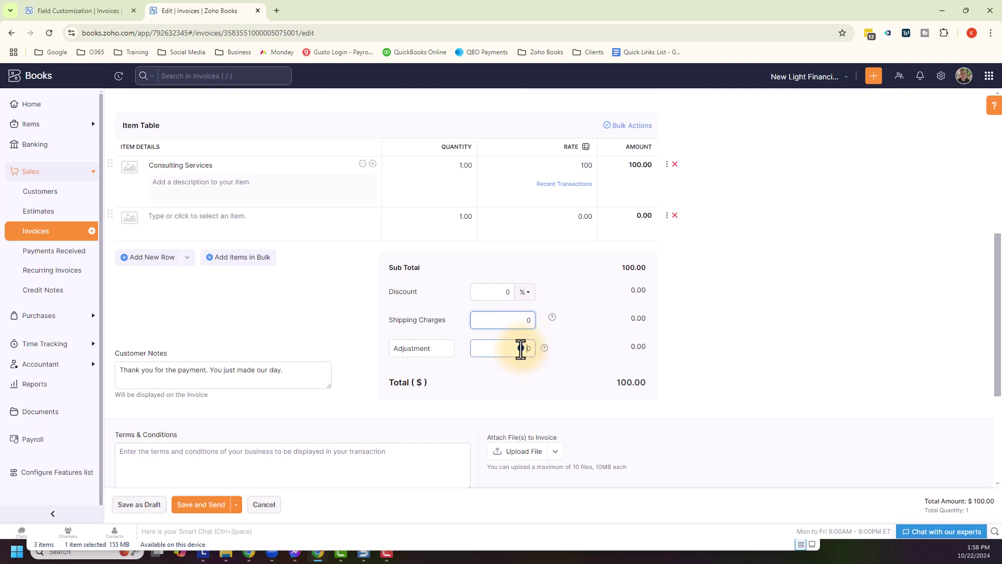
Step: Leave the Adjustment at 0 and keep the customer note thanking the client
click(521, 348)
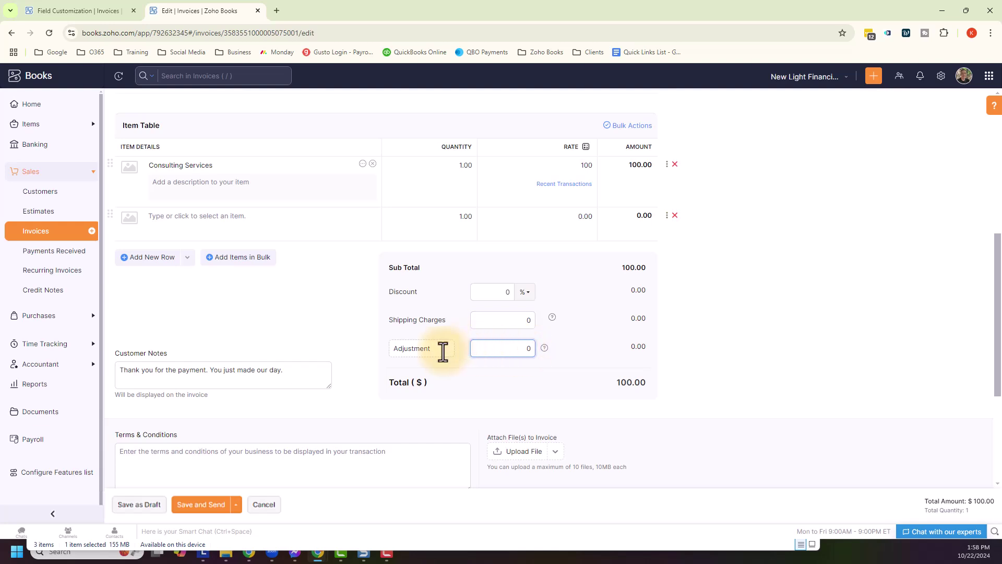
double_click(395, 348)
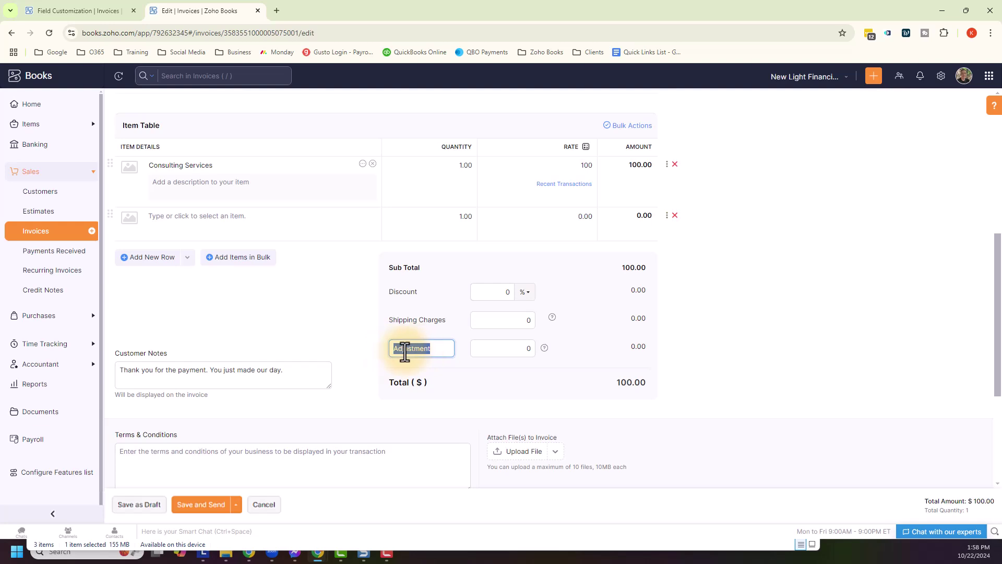
click(511, 349)
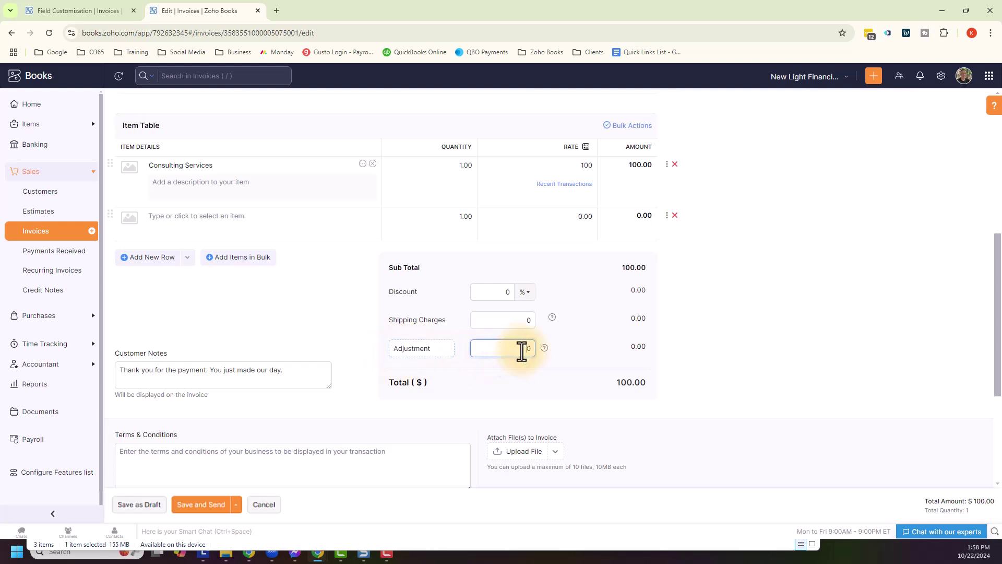
click(296, 370)
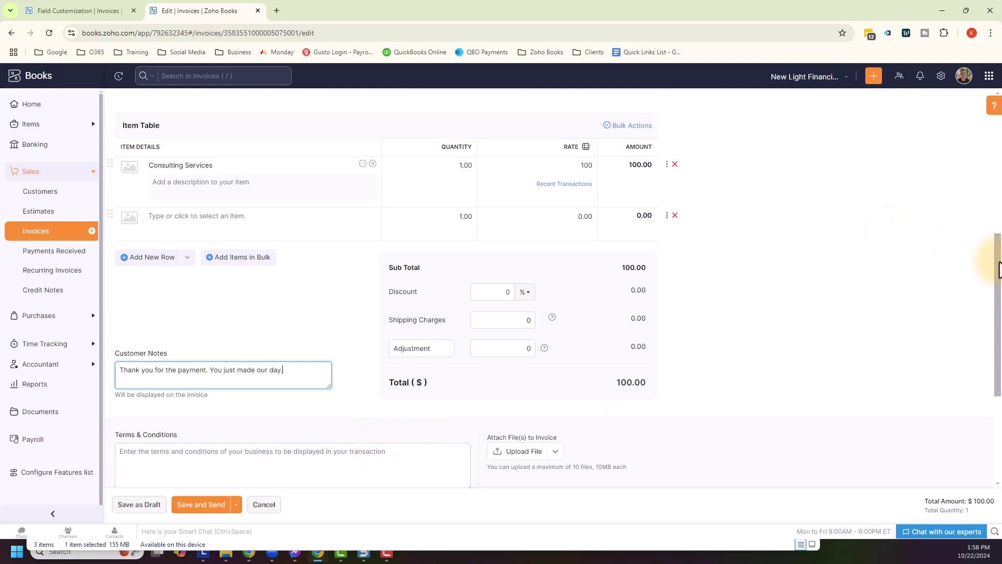
drag(998, 257, 998, 313)
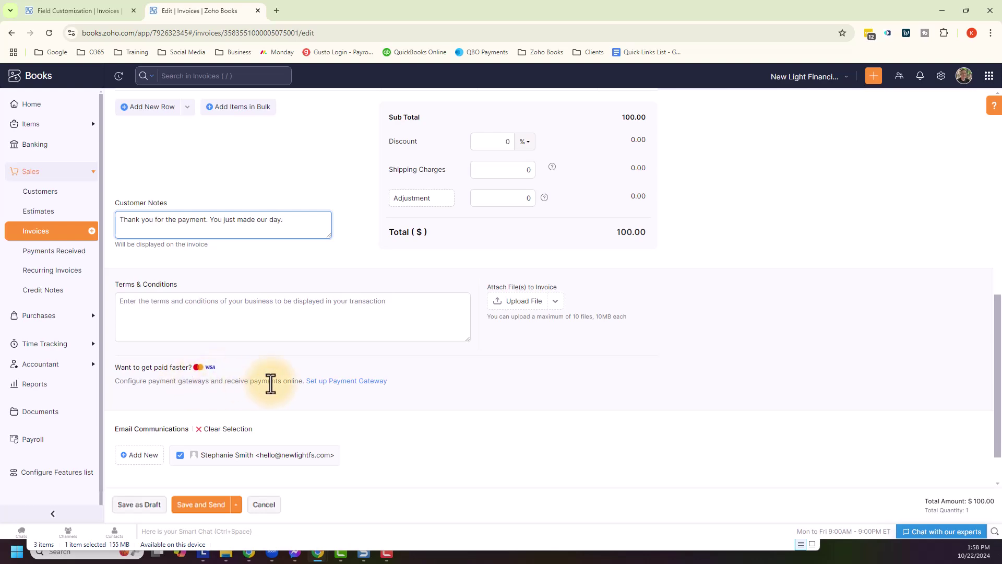
click(350, 382)
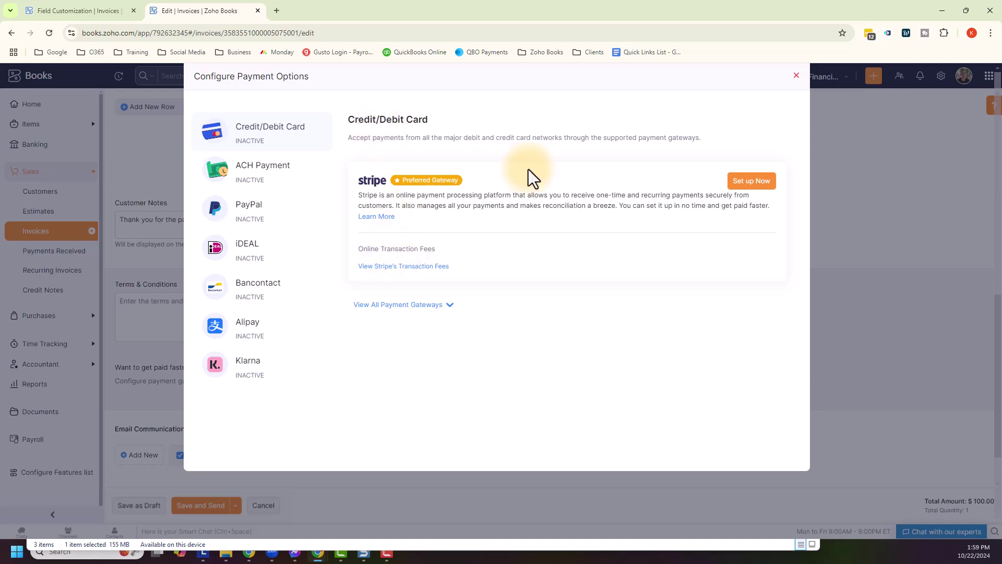
click(442, 307)
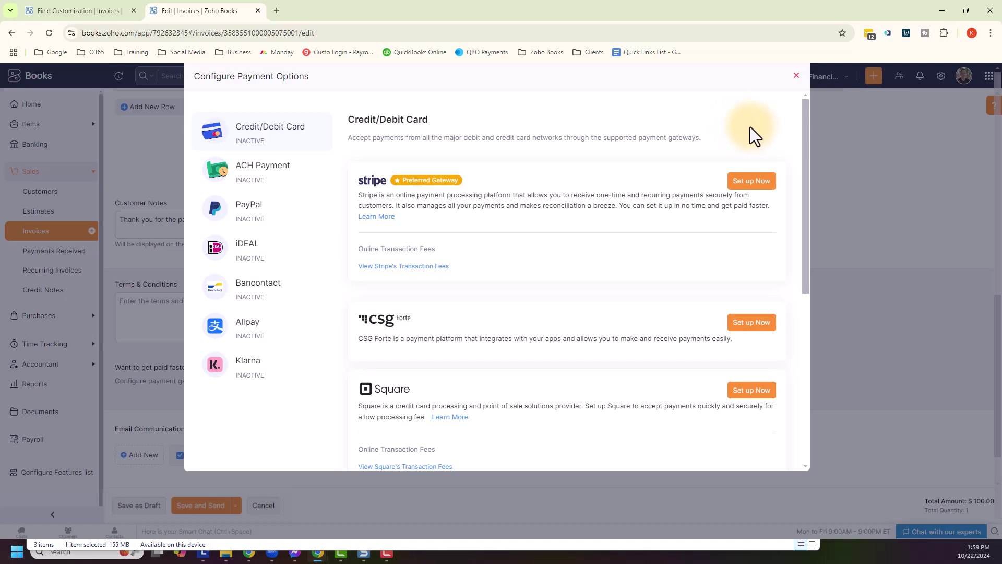
click(328, 176)
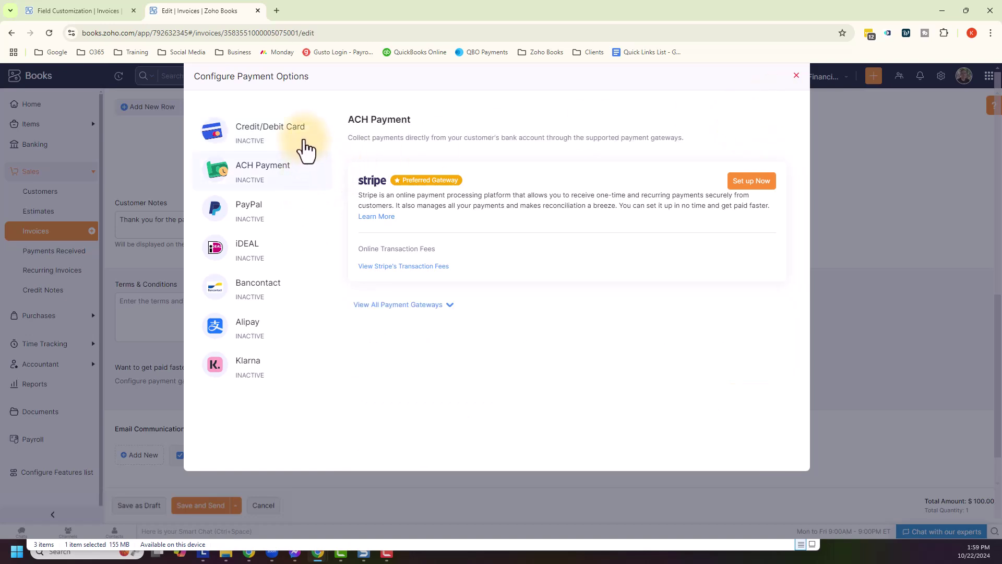
click(304, 140)
click(306, 173)
click(301, 212)
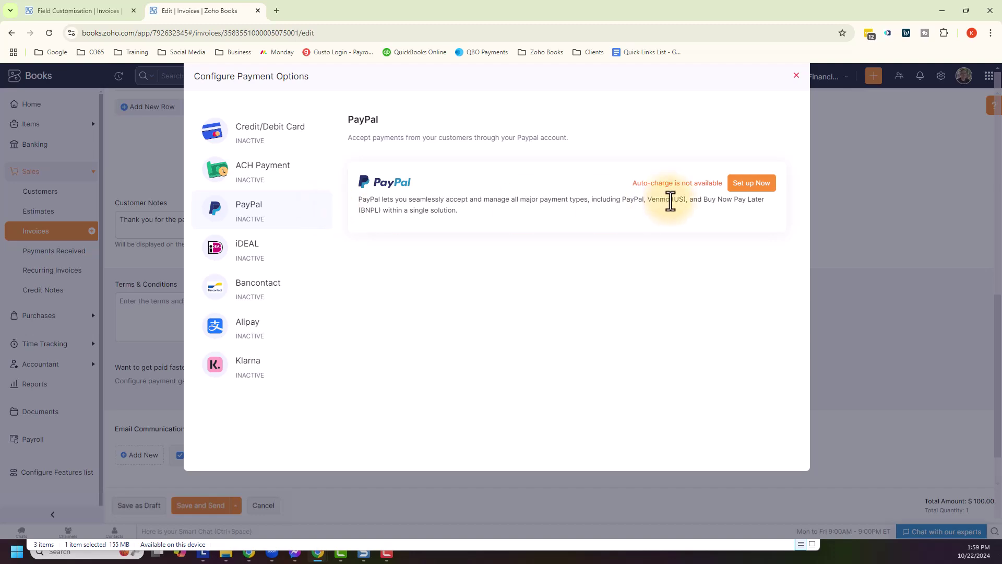
click(796, 75)
scroll(379, 389, down, 1)
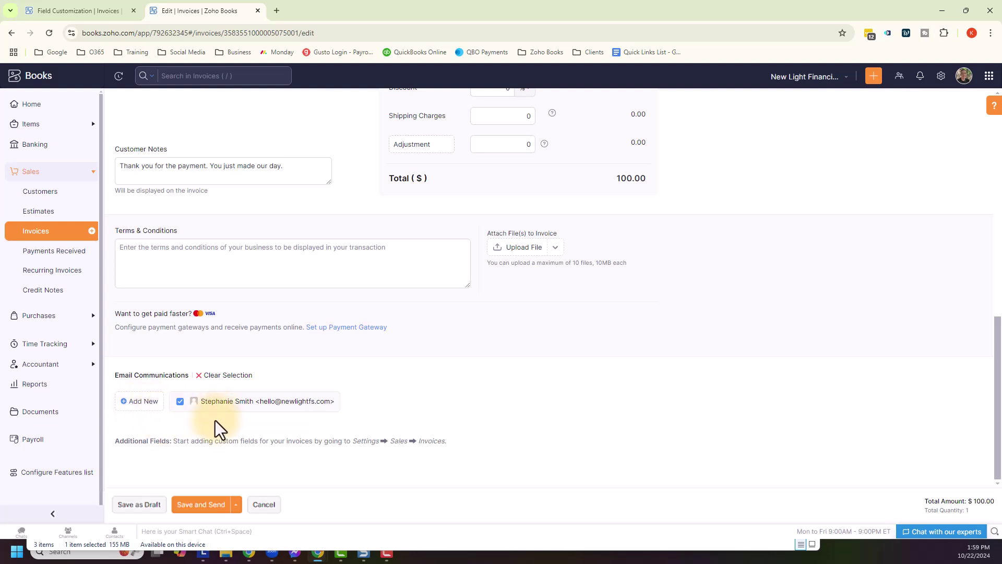
Step: View the alternative save options beside Save and Send, then close the list
click(162, 509)
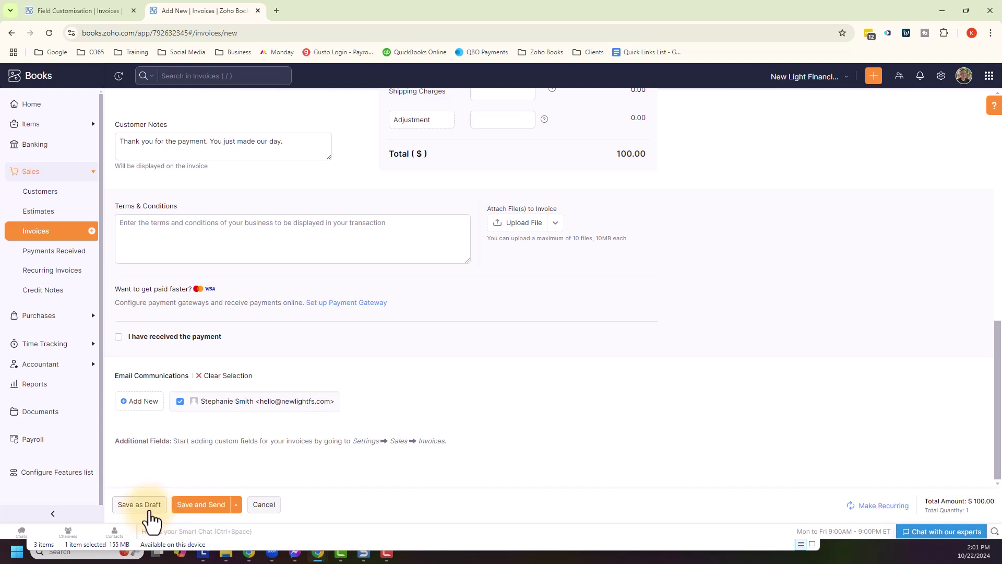
click(235, 507)
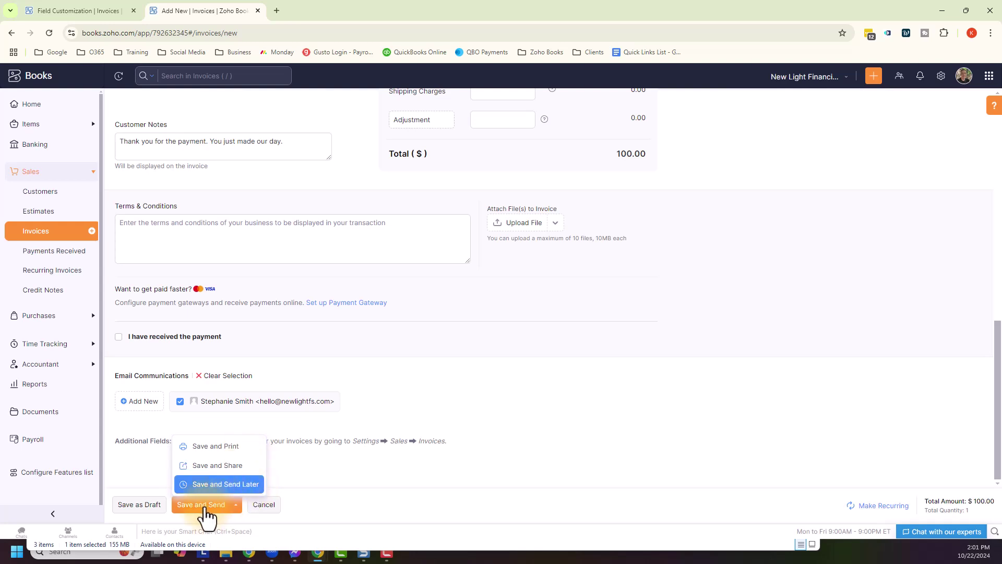
click(320, 505)
Step: Save invoice INV-000003, then check the email subject and the attached invoice PDF
click(207, 508)
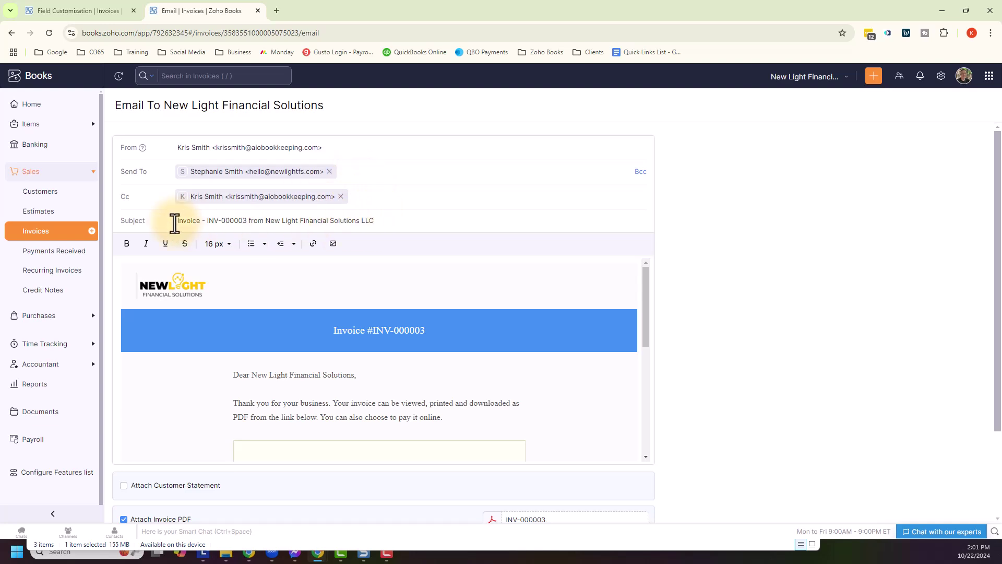
drag(177, 221, 398, 220)
click(398, 219)
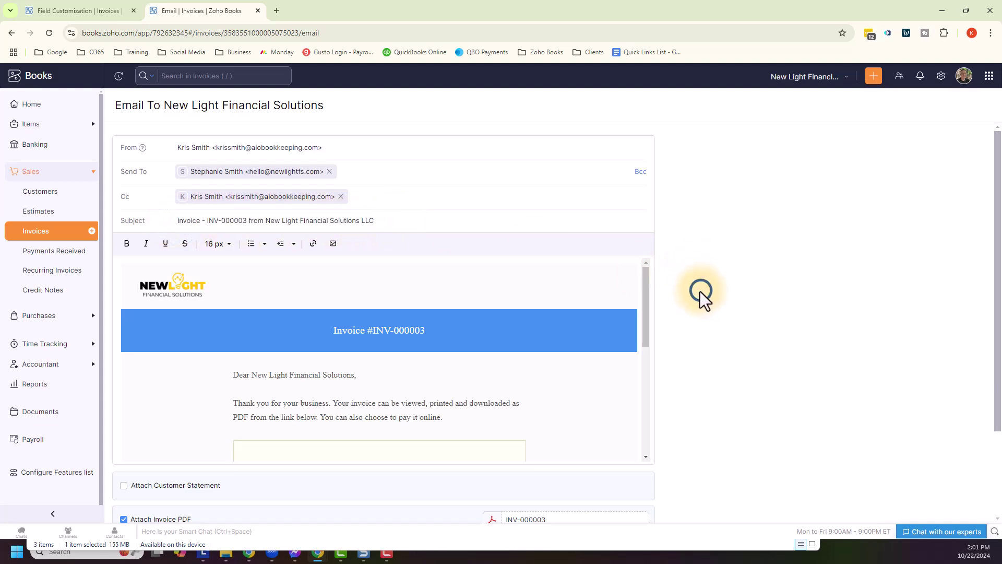
scroll(700, 291, down, 2)
drag(646, 206, 647, 317)
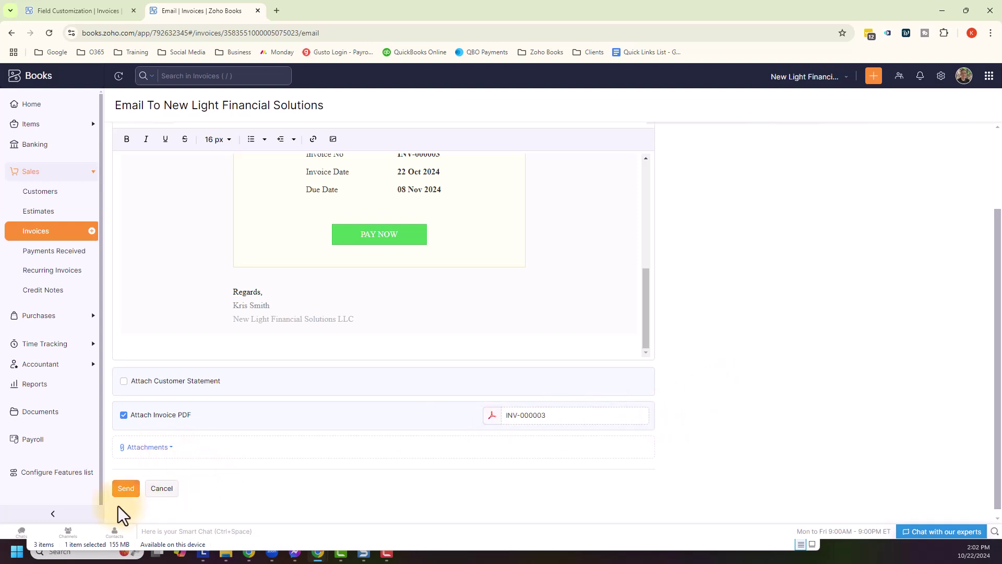
Step: Send the INV-000003 email so the invoice shows Sent with $100.00 due
click(127, 493)
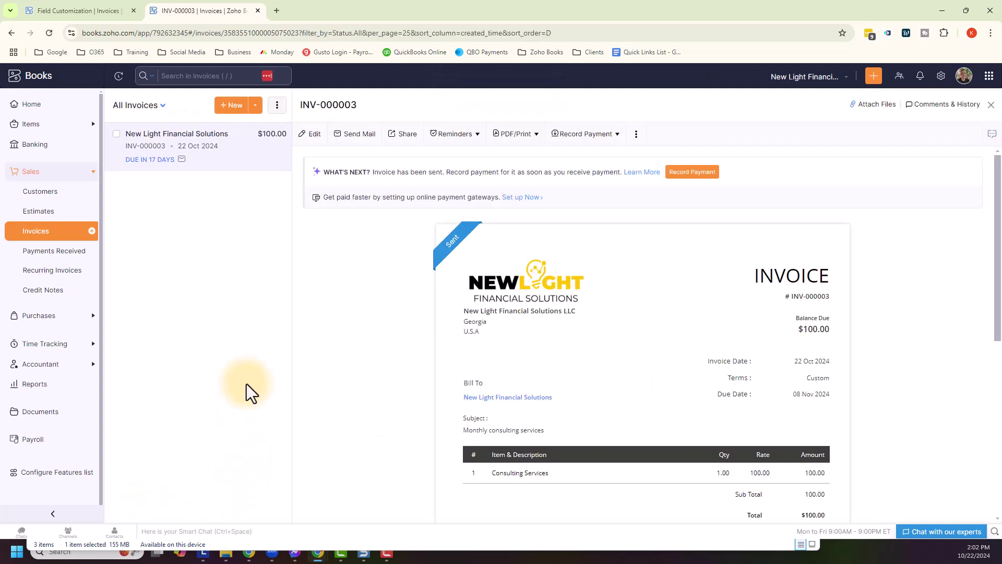
mouse_move(462, 234)
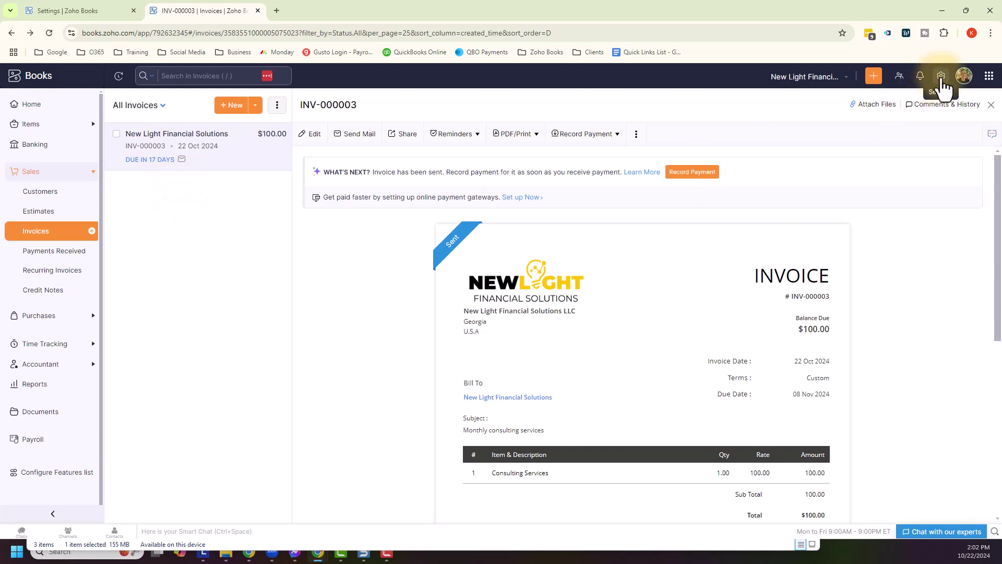
Step: Review the PDF Attachment setting in General preferences on the Settings tab
click(98, 10)
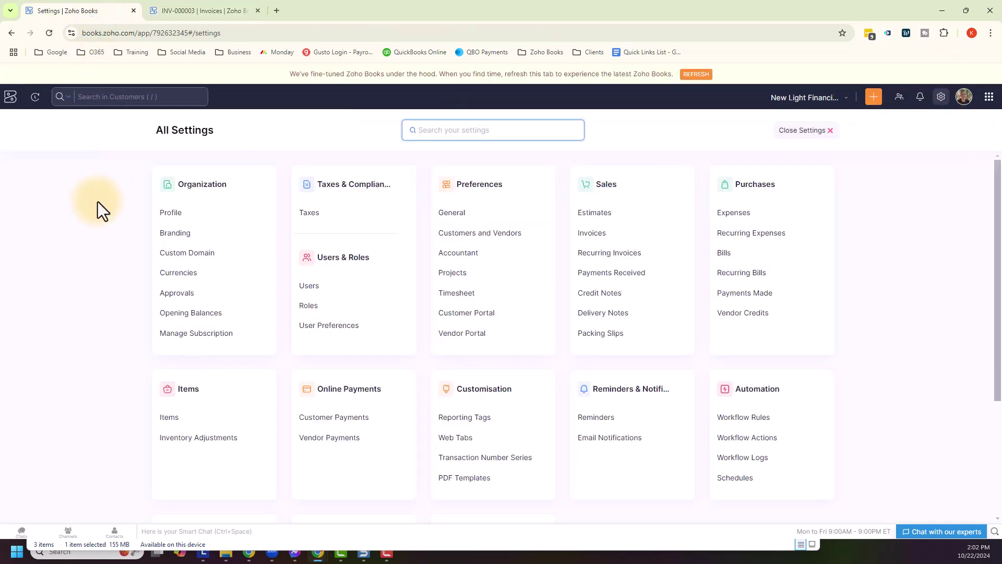
click(458, 212)
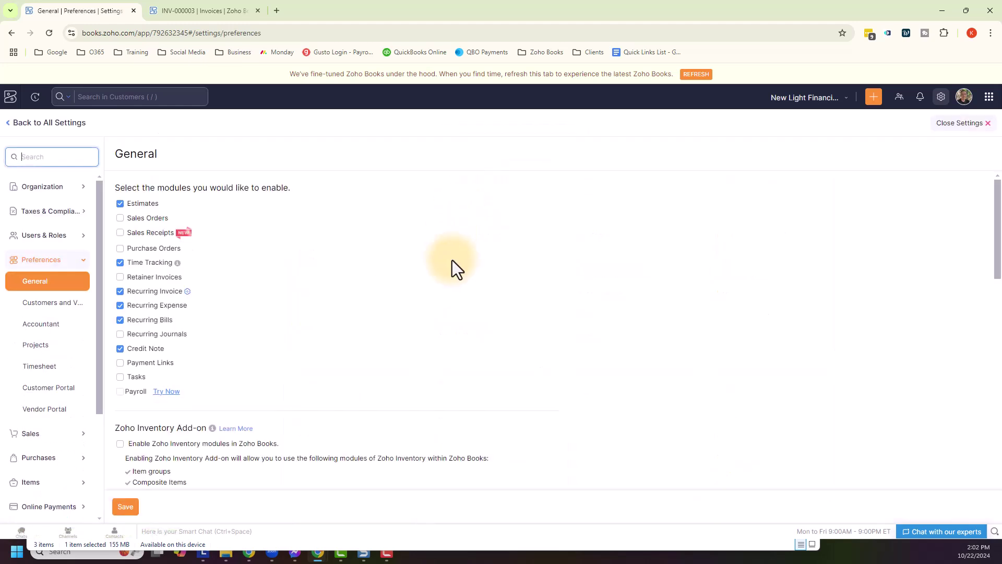
scroll(442, 242, down, 6)
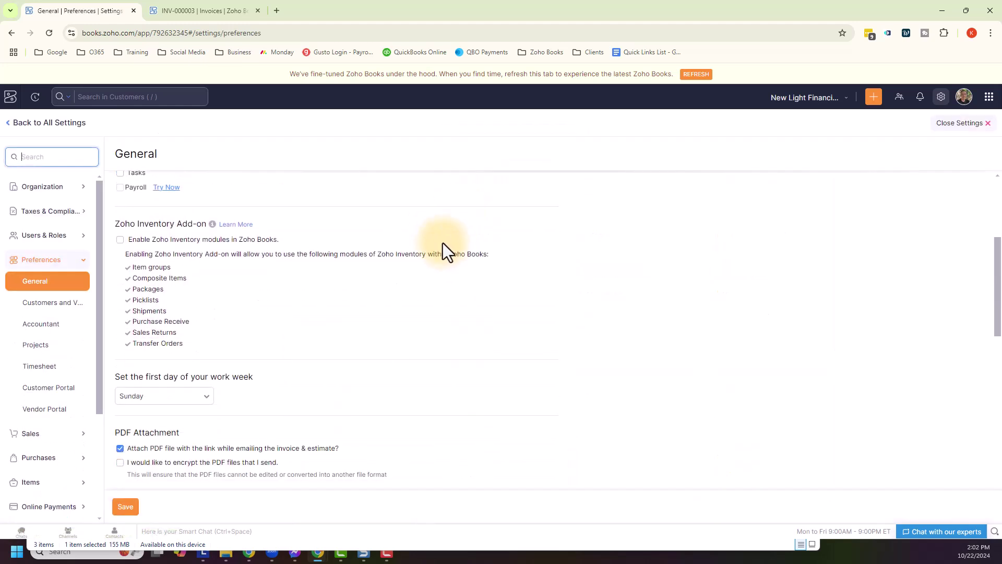
scroll(442, 243, down, 3)
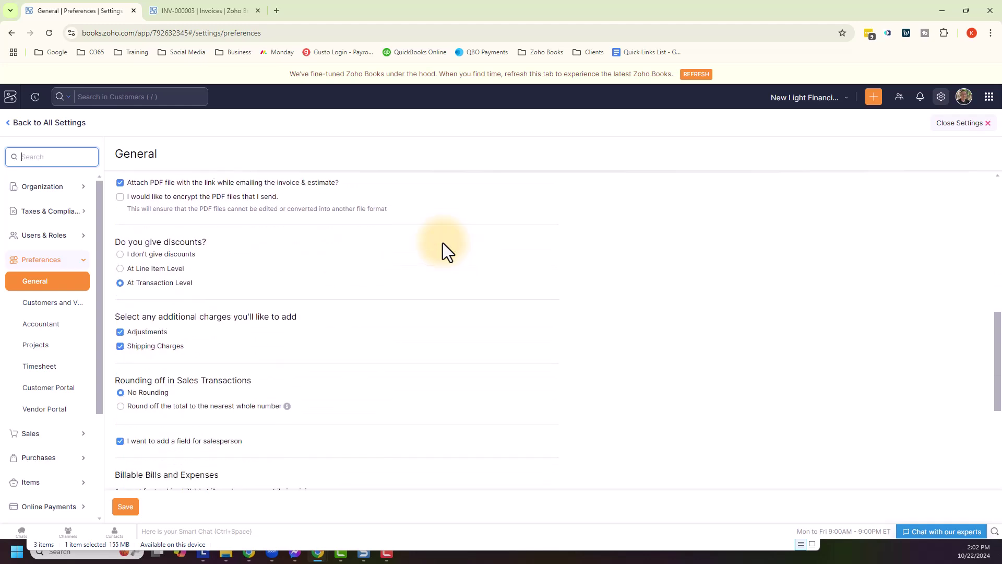
scroll(364, 238, up, 1)
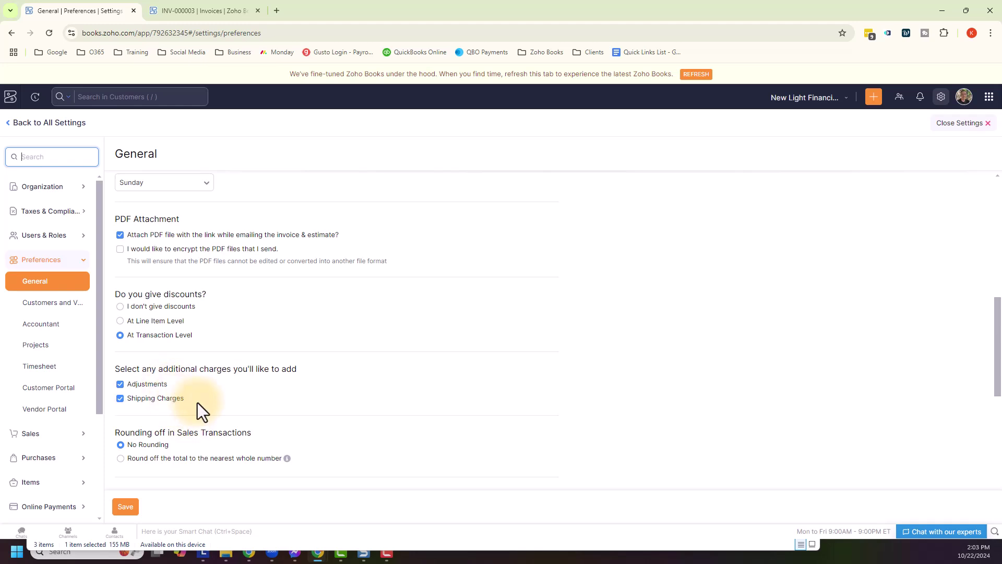
scroll(359, 388, down, 4)
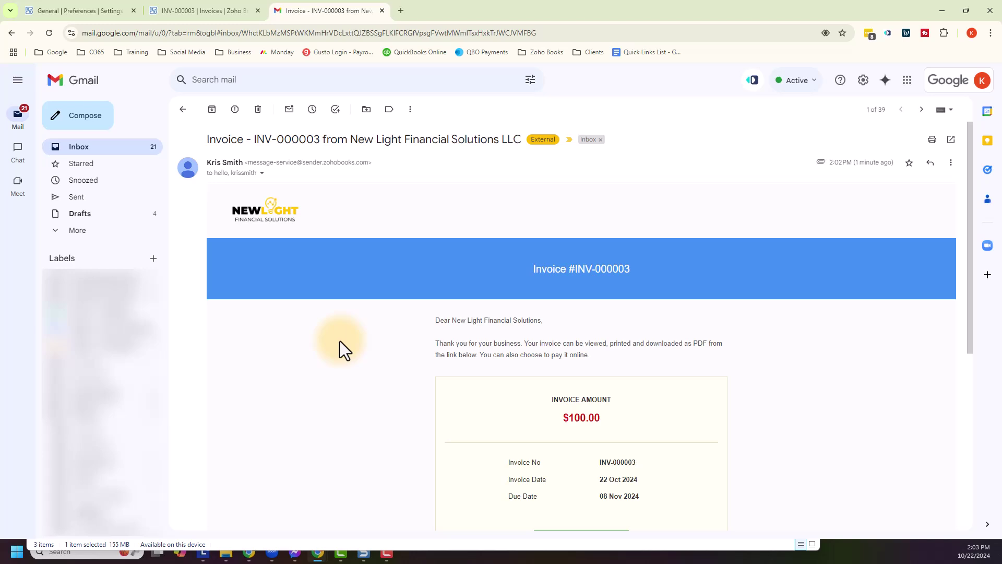
scroll(340, 341, down, 2)
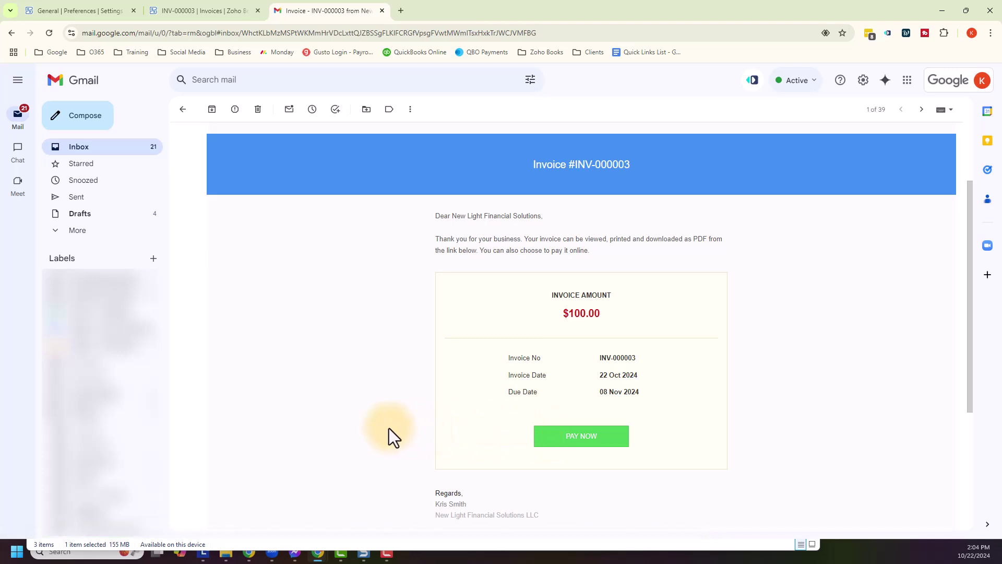
scroll(390, 428, down, 3)
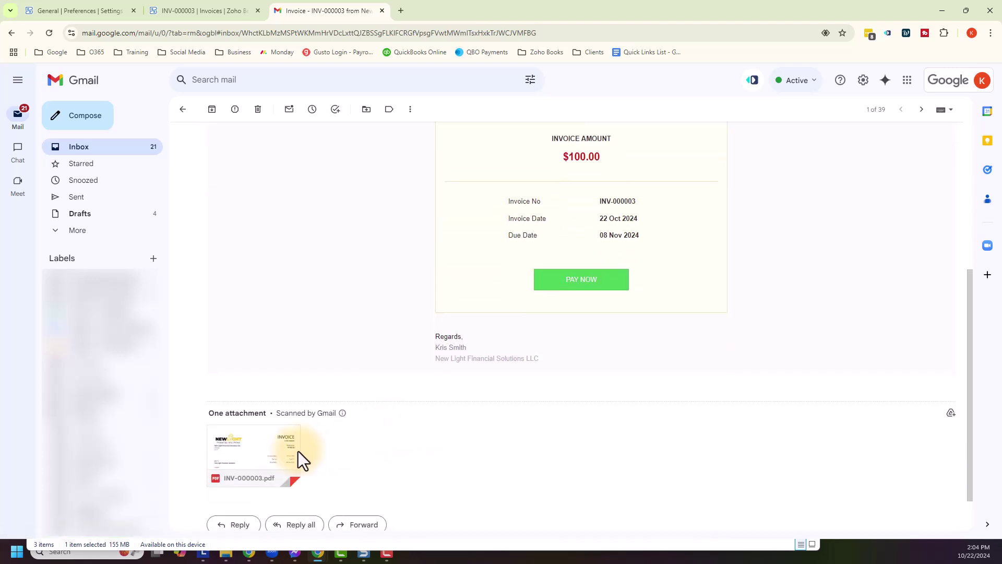
click(271, 458)
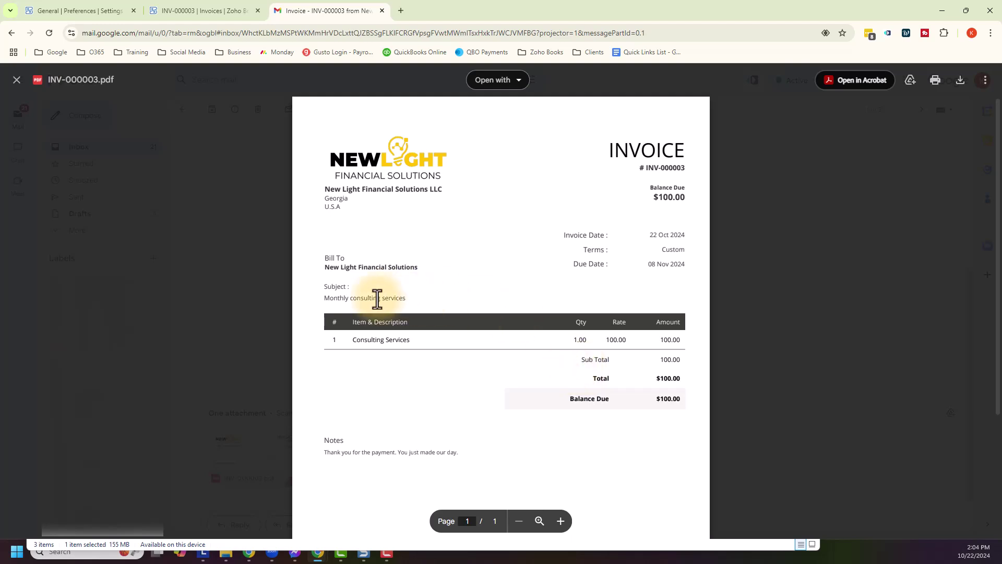
drag(320, 298, 403, 296)
click(432, 297)
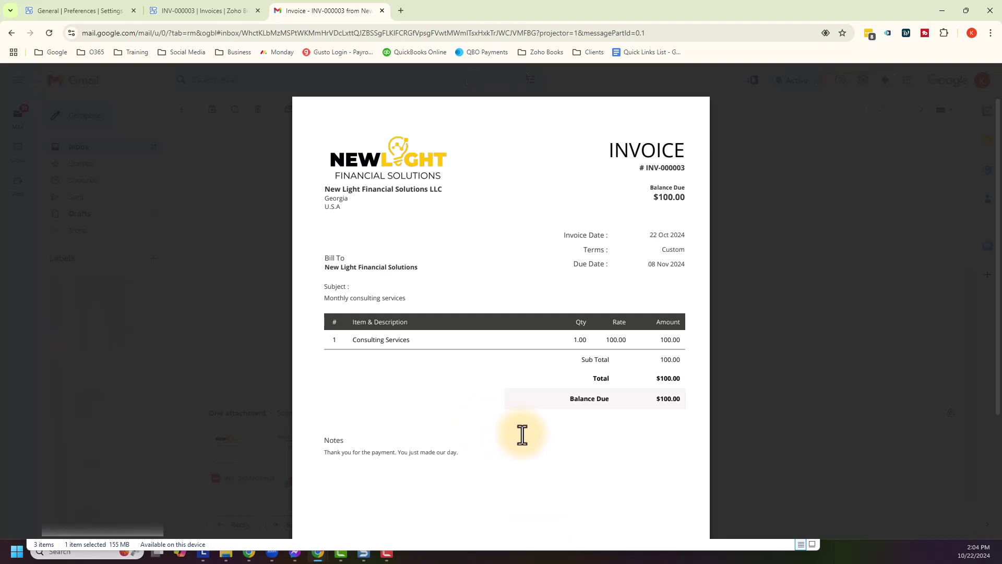
click(756, 399)
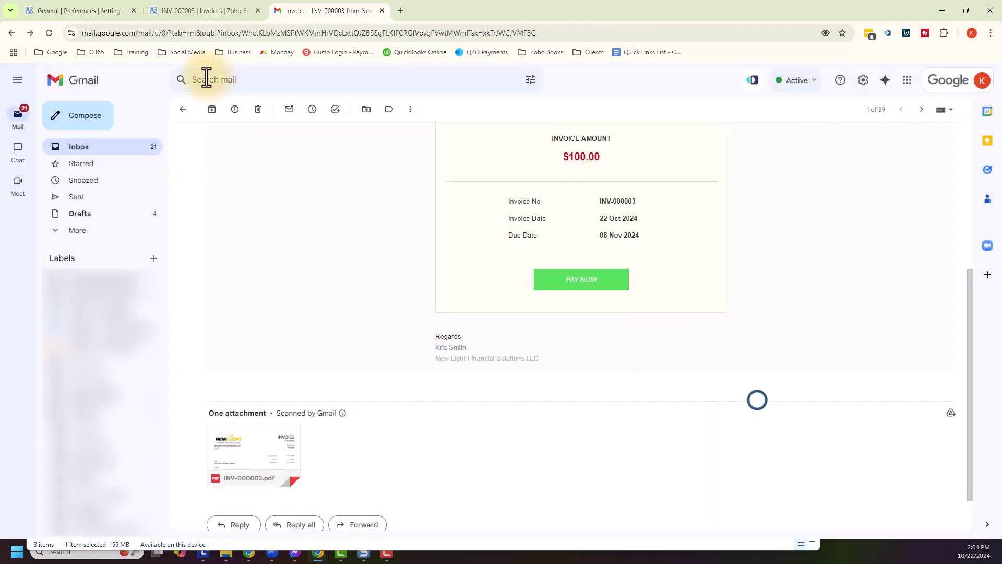
Step: Bring back the Zoho Books tab showing Sent invoice INV-000003 with its $100.00 balance due
click(194, 16)
click(210, 274)
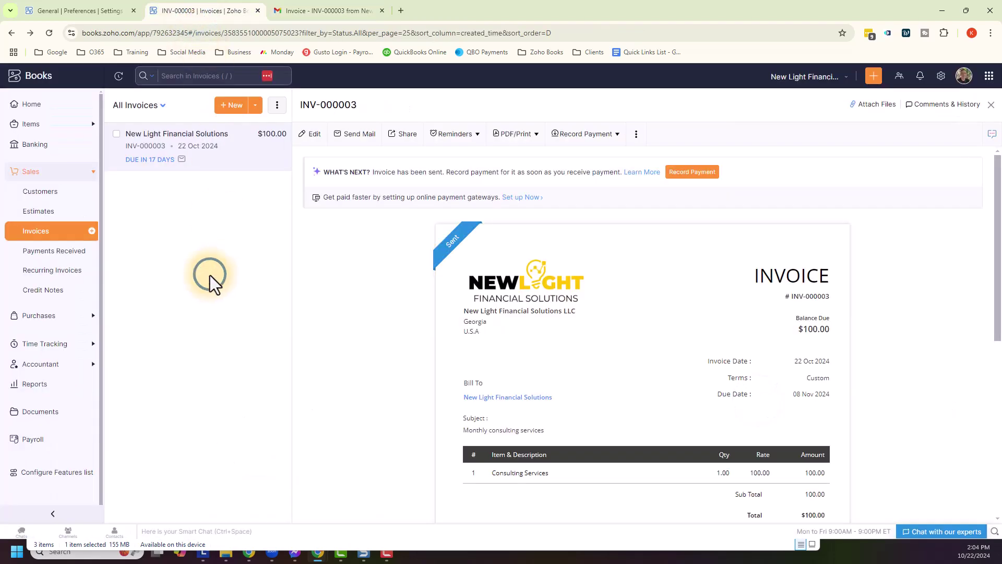